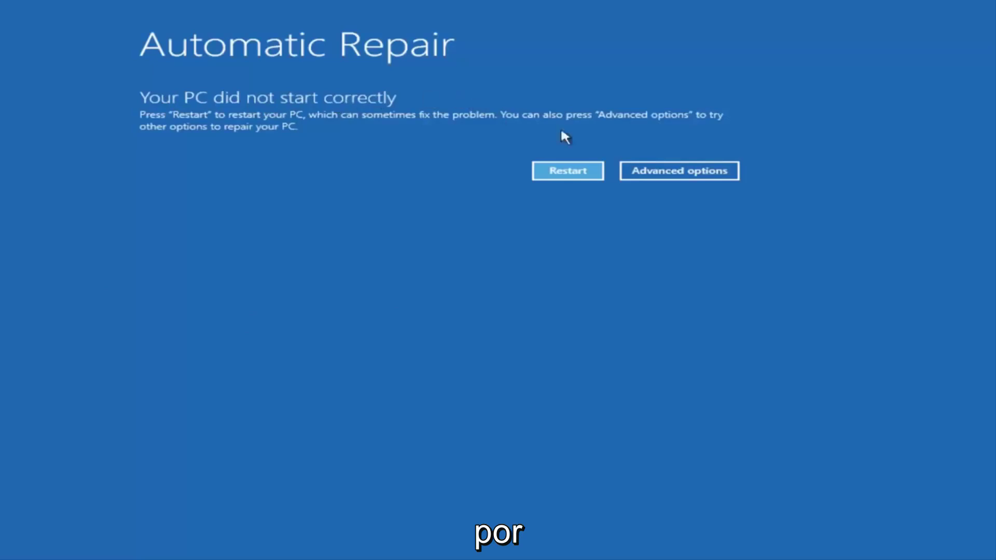
# Launch Command Prompt via Advanced options, Troubleshoot and Advanced options in the recovery menus.
pyautogui.click(680, 171)
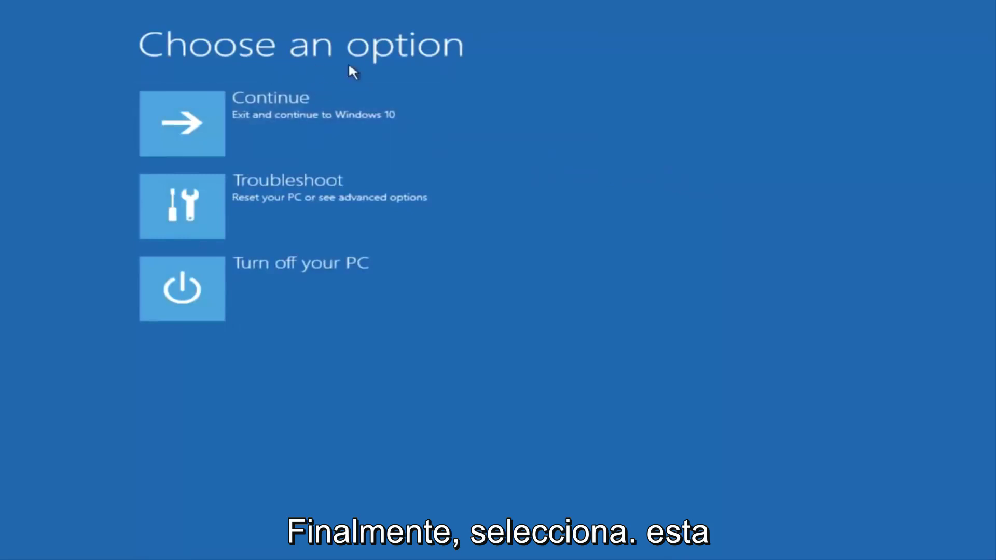
pyautogui.click(242, 207)
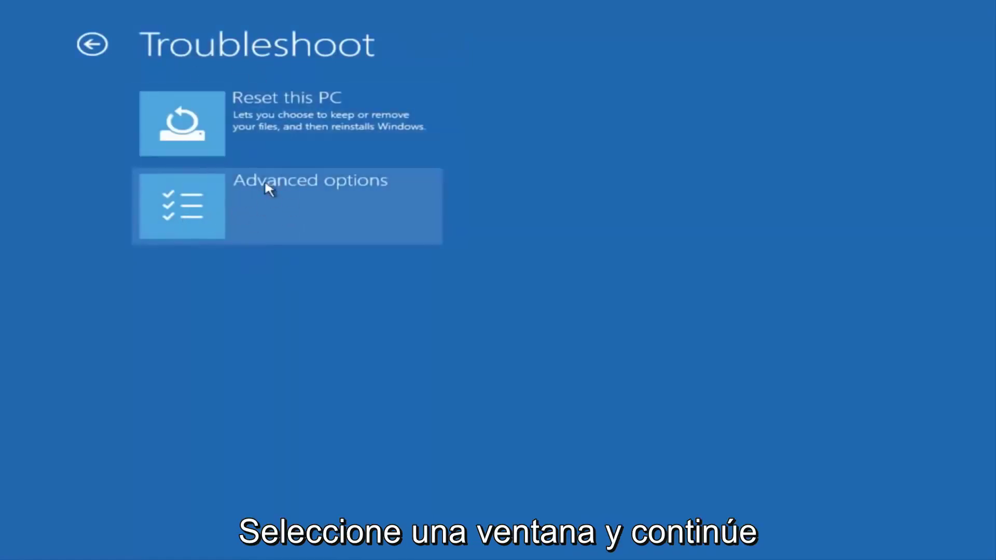
pyautogui.click(228, 191)
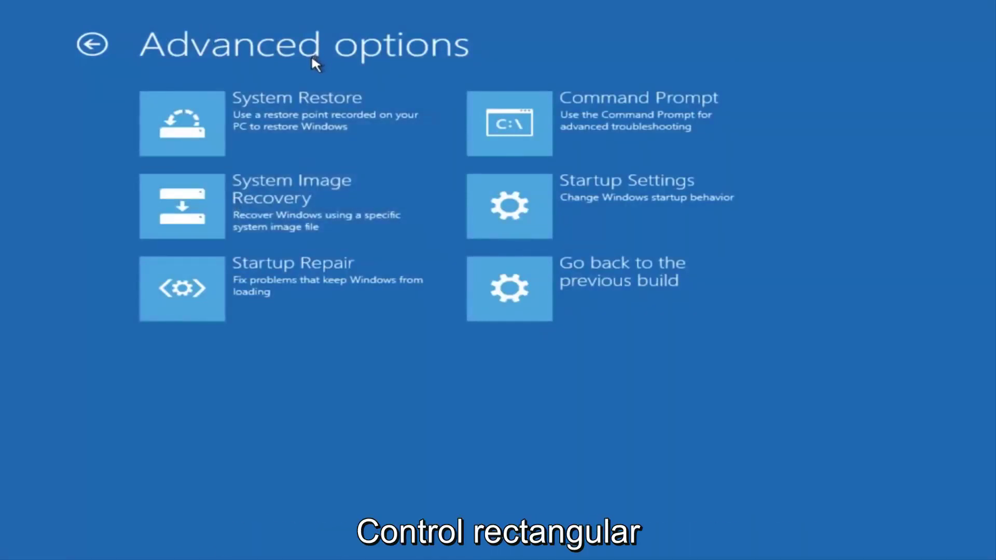
pyautogui.click(560, 127)
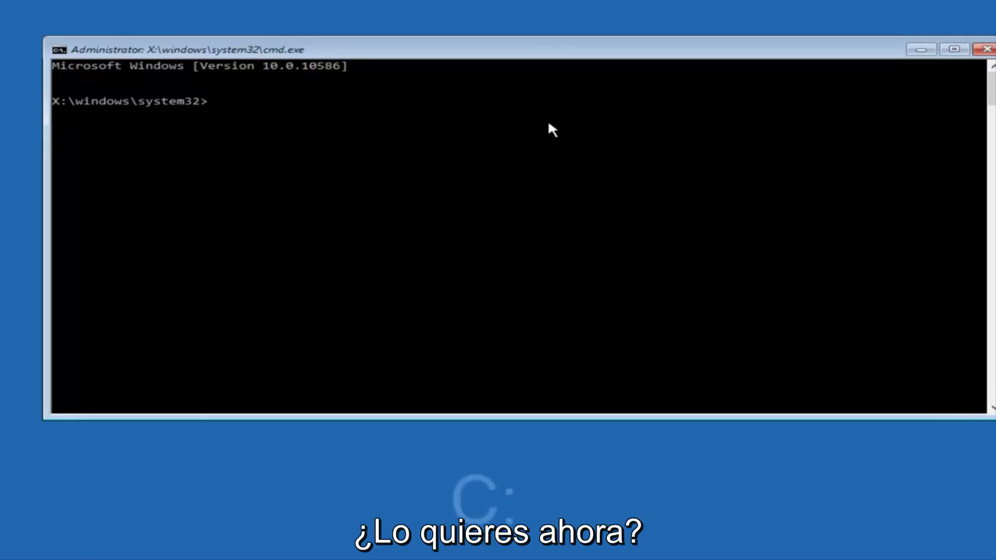
pyautogui.write('c')
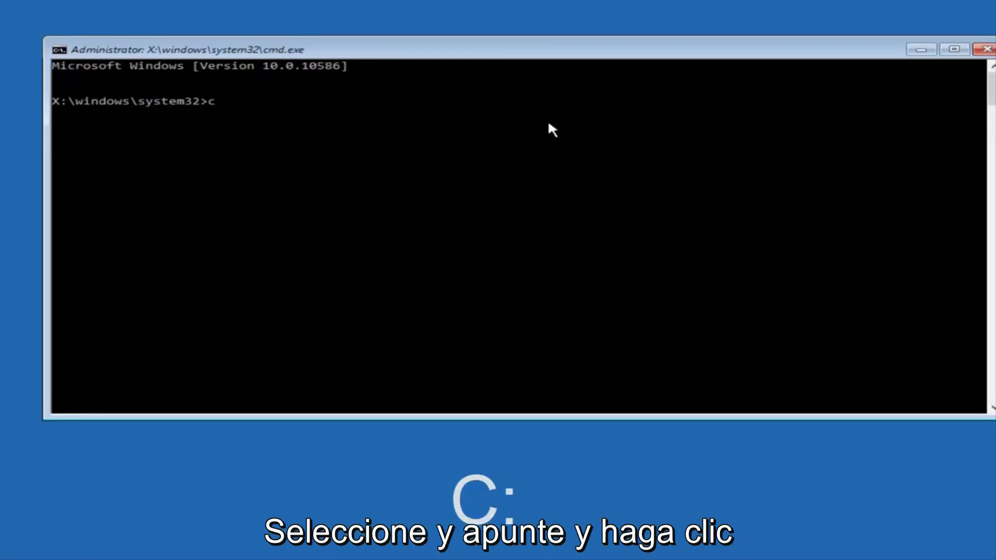
pyautogui.write(':')
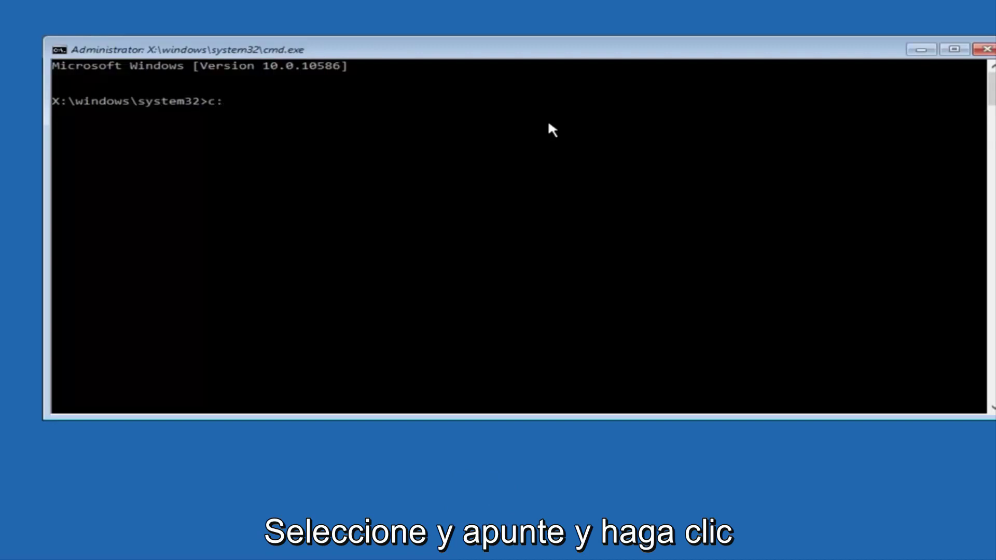
# Switch to drive C: and list its contents with dir.
pyautogui.press('Return')
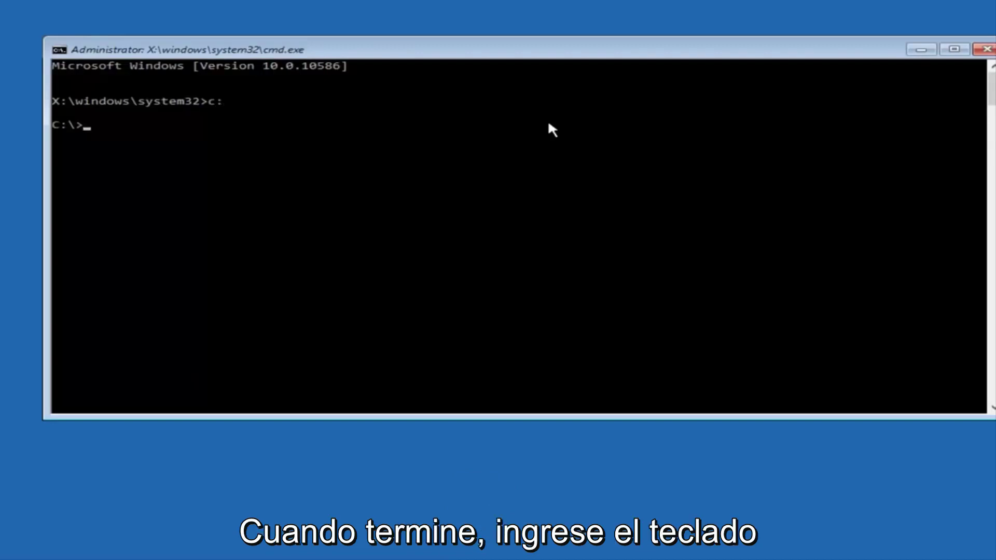
pyautogui.write('dir')
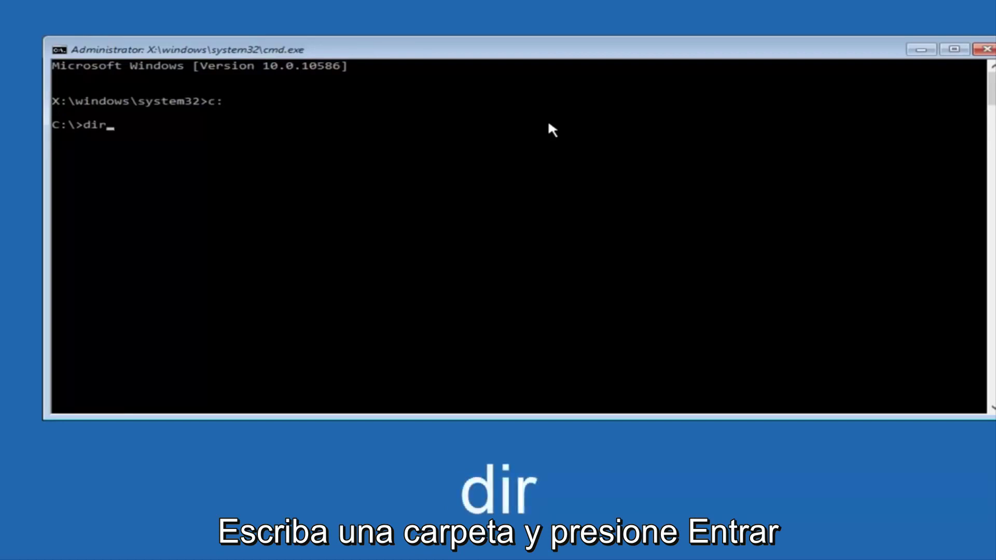
pyautogui.press('Return')
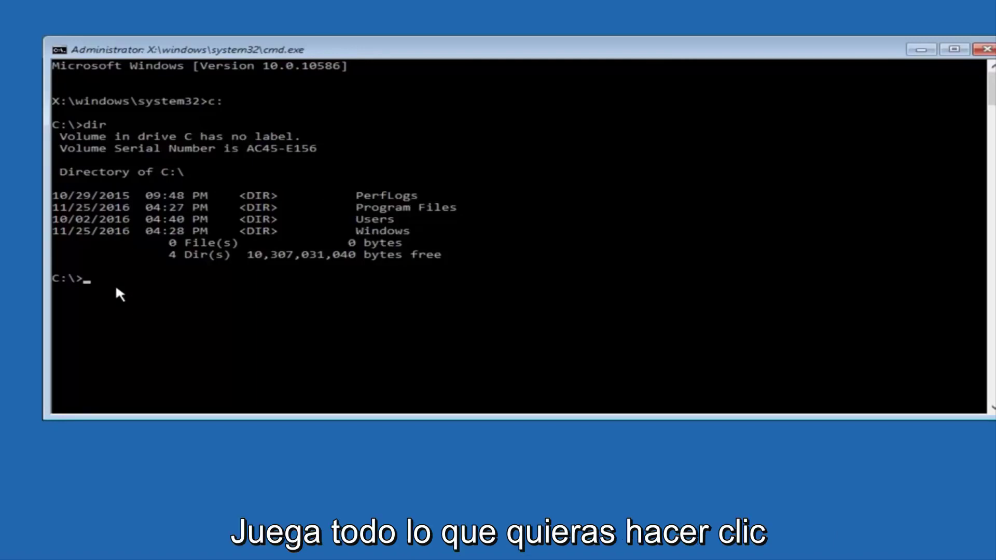
pyautogui.write('cd \\')
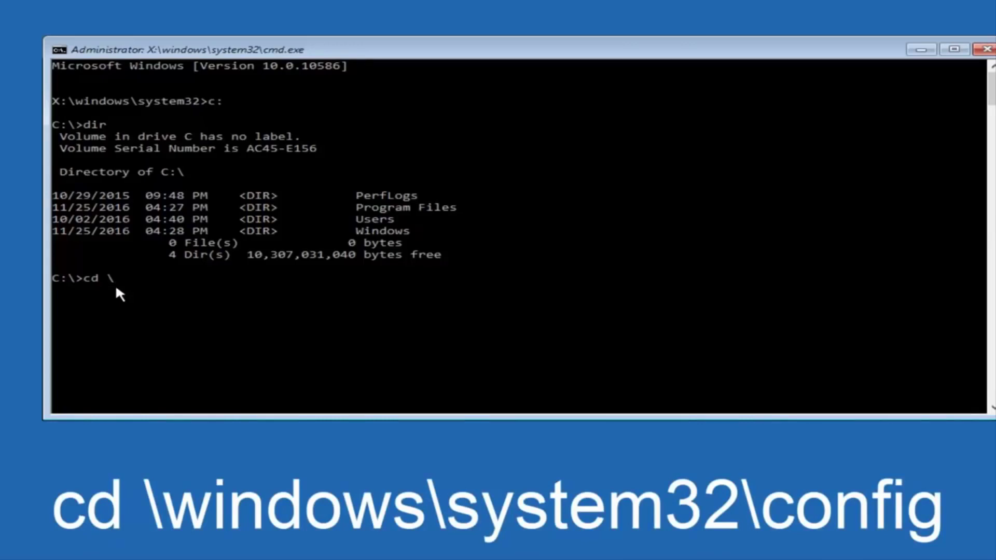
pyautogui.write('indows')
pyautogui.write('\\s')
pyautogui.write('ystem32\\c')
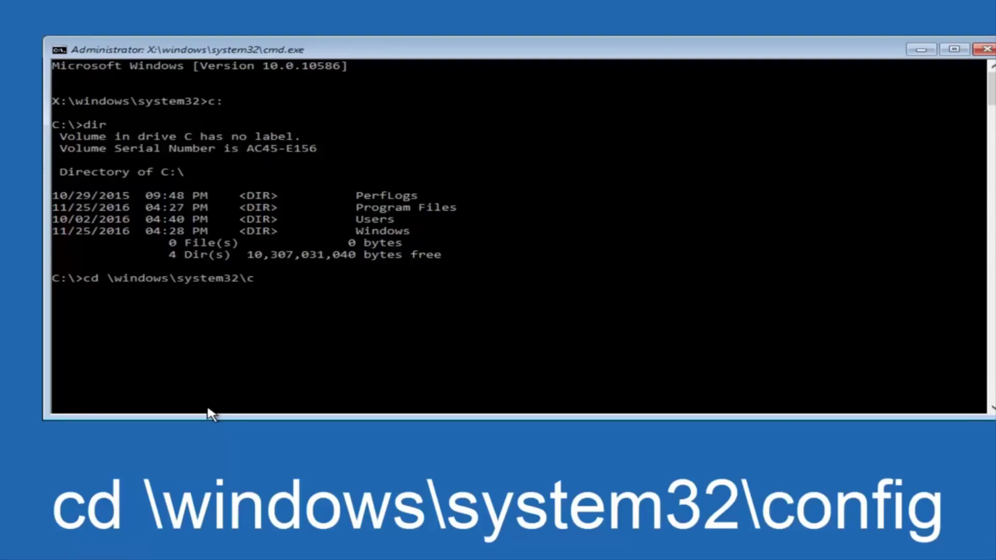
pyautogui.write('onfig')
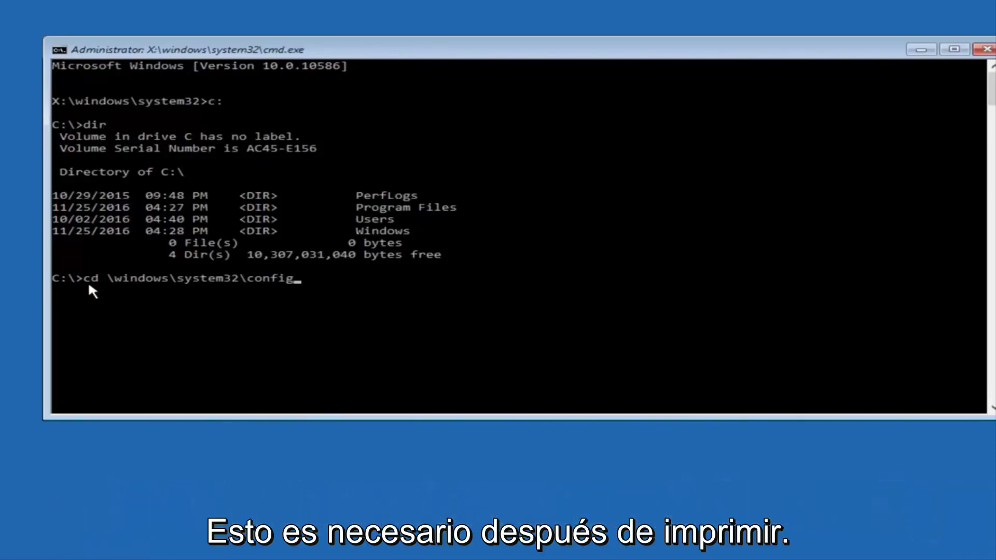
# Change directory to C:\Windows\System32\config.
pyautogui.press('Return')
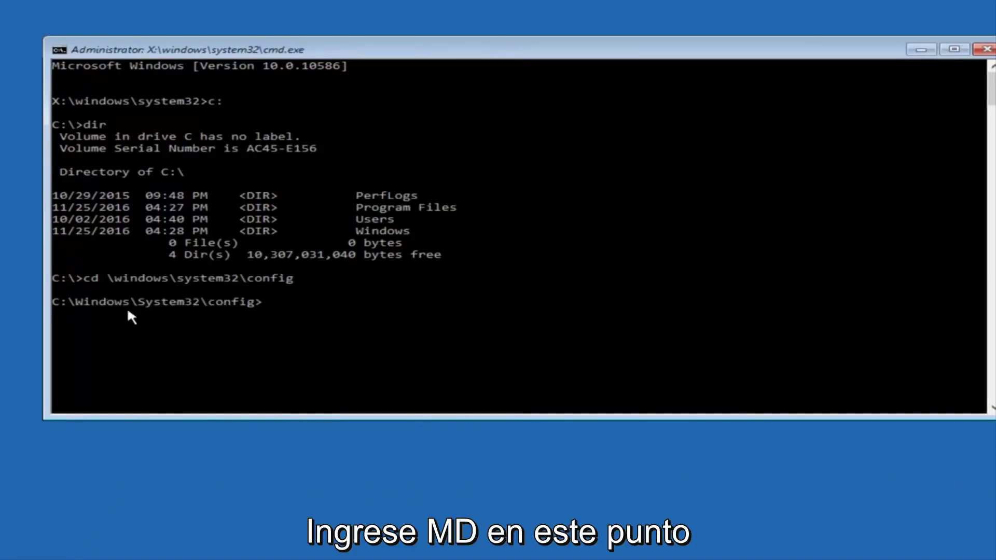
pyautogui.write('MD')
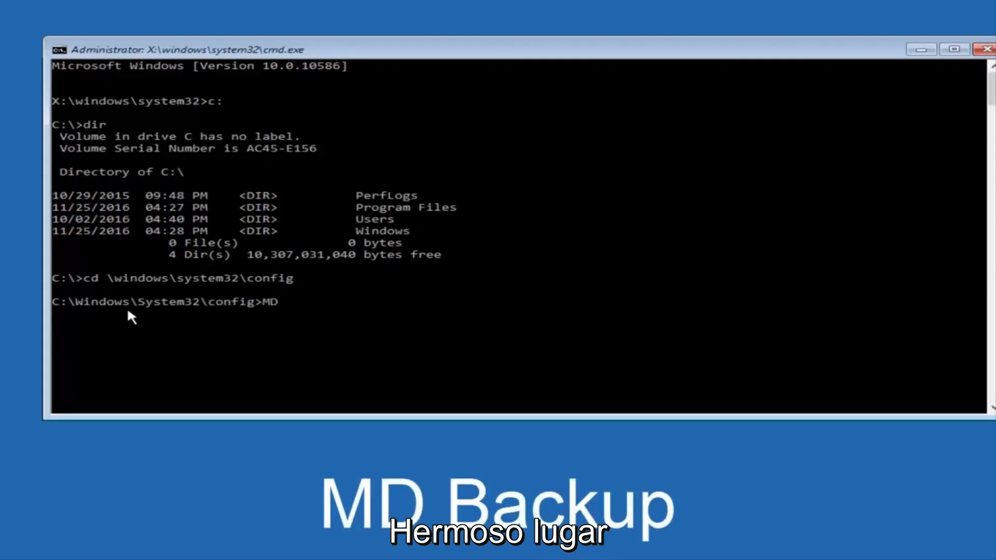
pyautogui.write(' Backup')
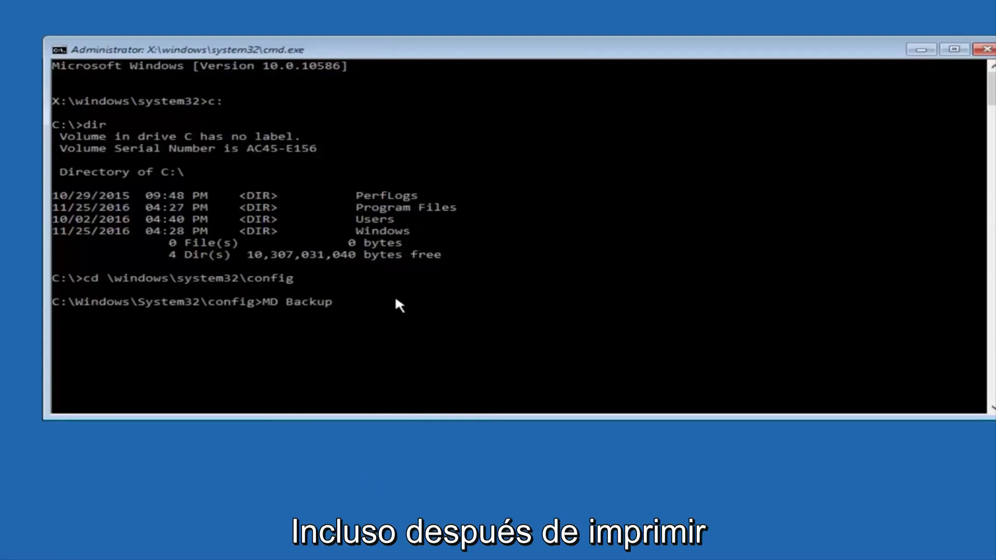
# Create a Backup folder in config and copy all 10 files into it.
pyautogui.press('Return')
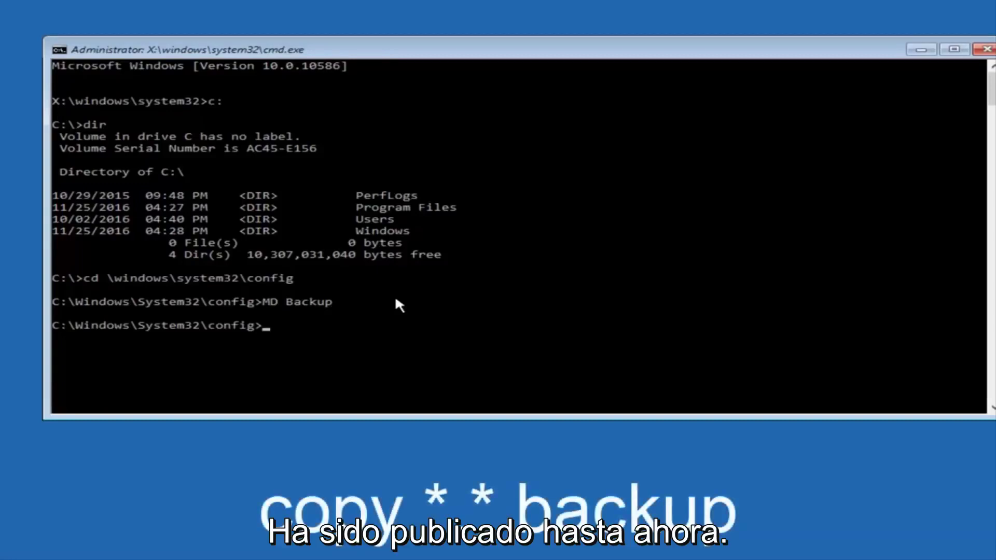
pyautogui.write('copy')
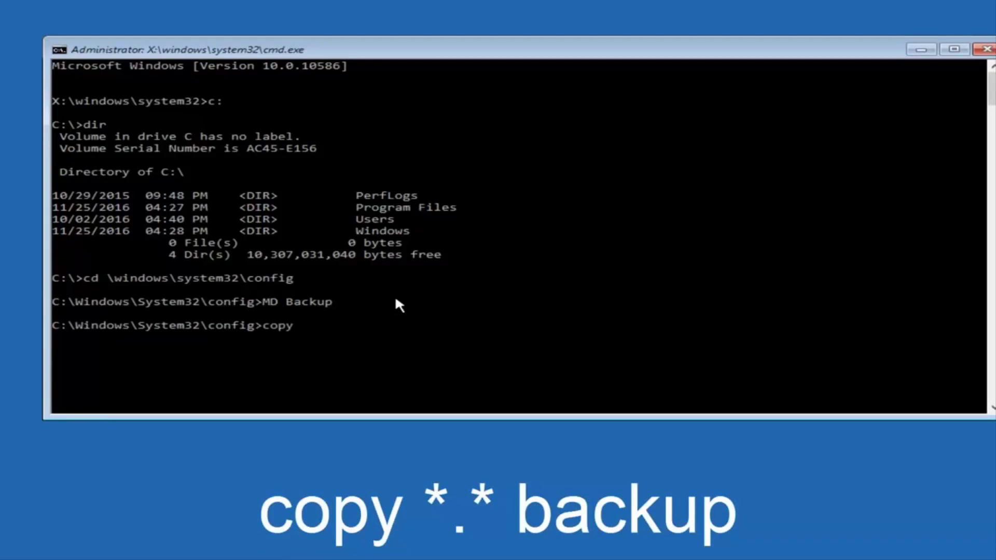
pyautogui.write(' *')
pyautogui.write('.')
pyautogui.write('*')
pyautogui.write(' backup')
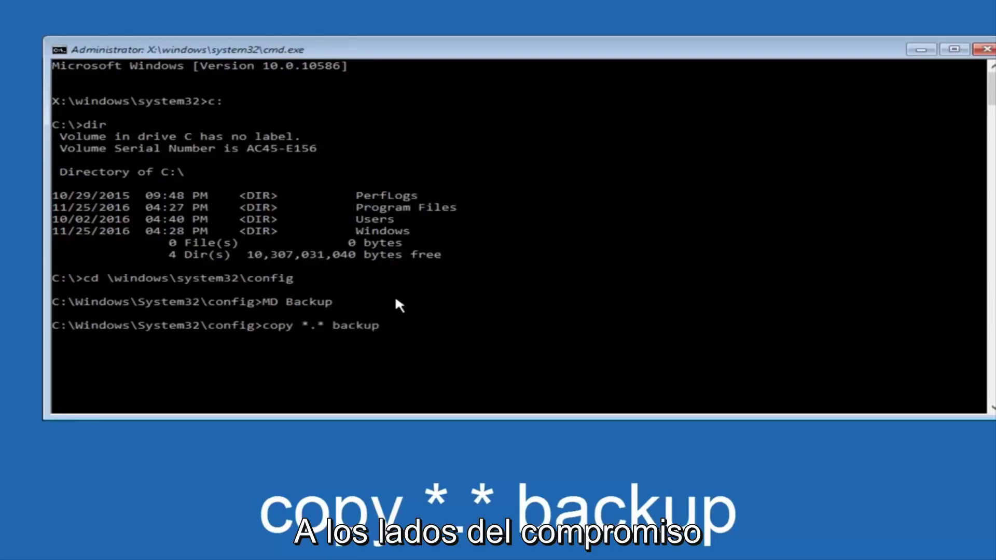
pyautogui.press('Return')
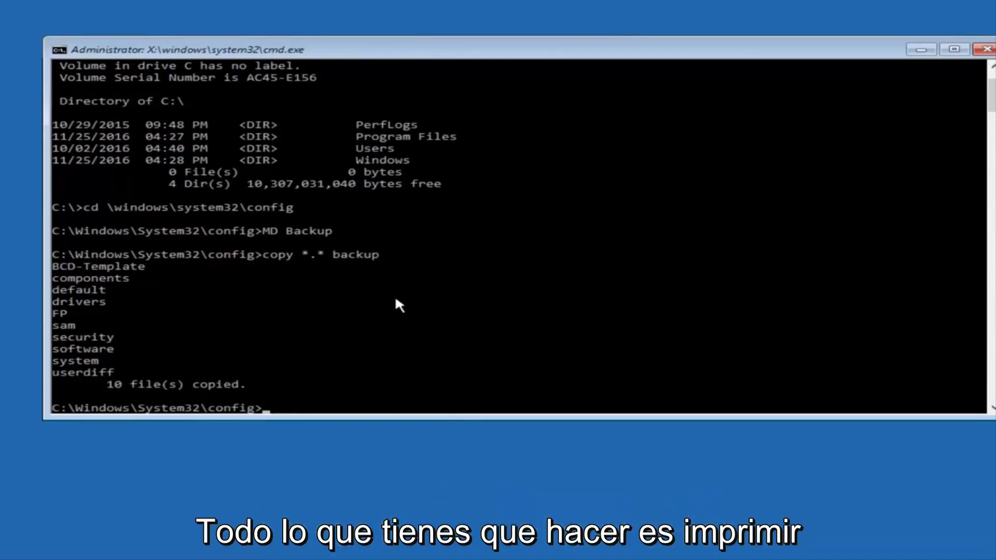
pyautogui.write('CD')
pyautogui.write(' re')
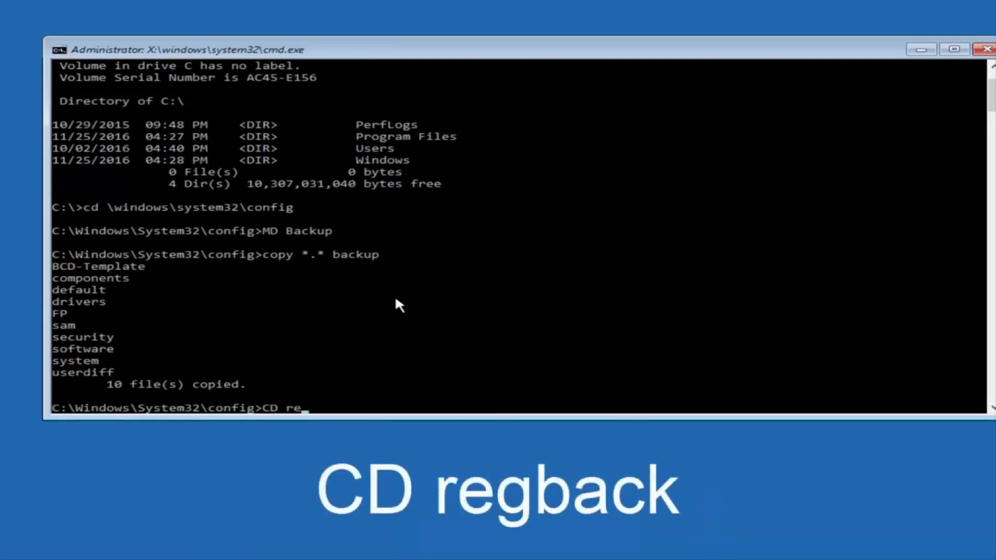
pyautogui.write('g')
pyautogui.write('back')
# Enter RegBack and list its five 0-byte hives: DEFAULT, SAM, SECURITY, SOFTWARE, SYSTEM.
pyautogui.press('Return')
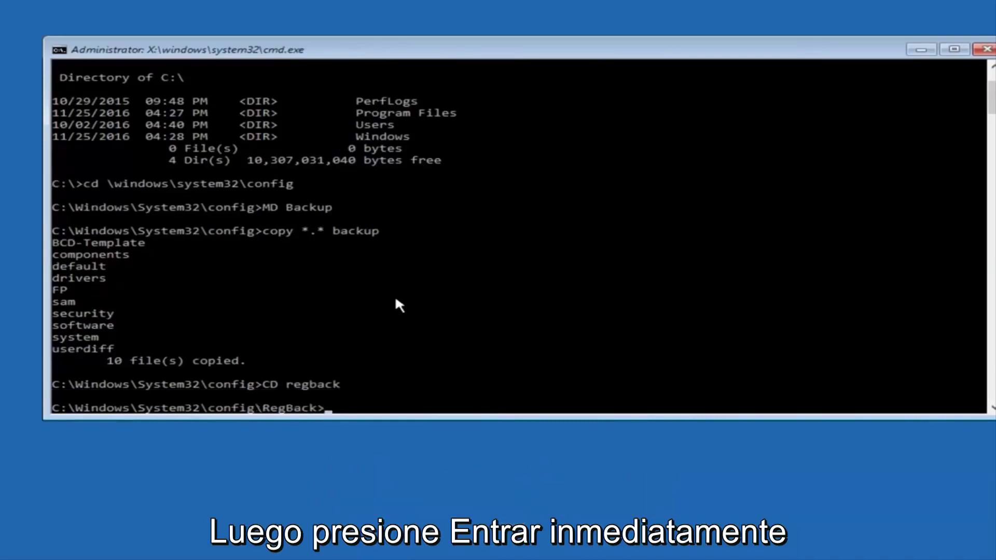
pyautogui.write('di')
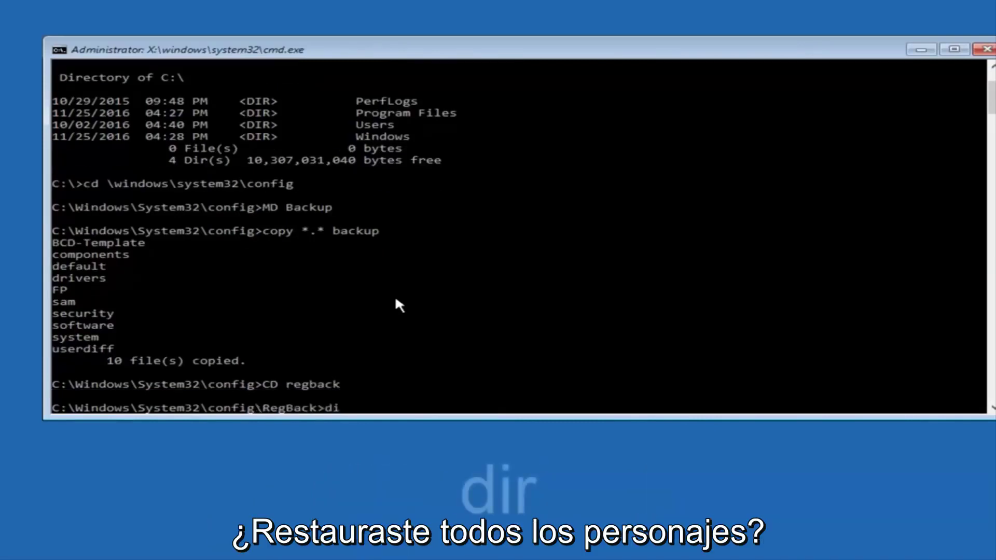
pyautogui.write('r')
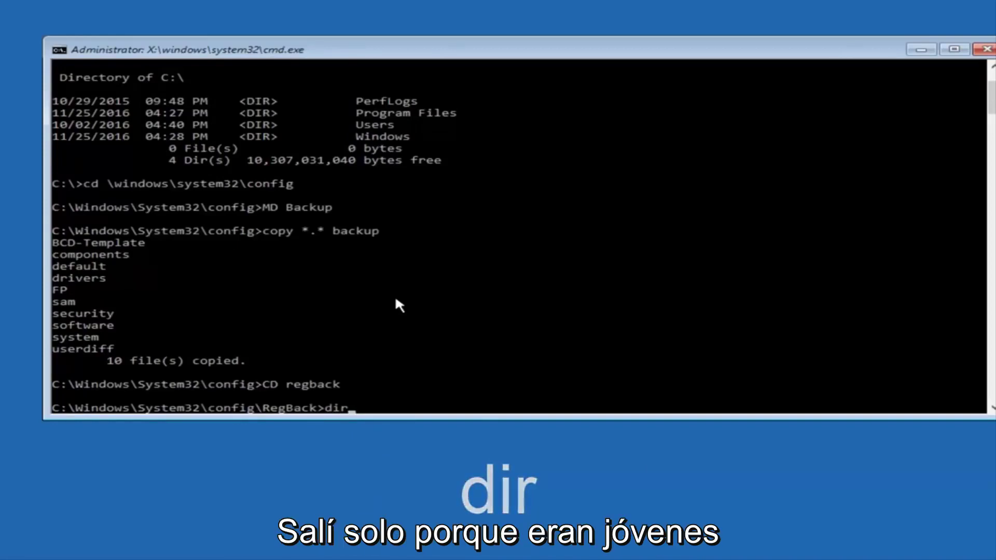
pyautogui.press('Return')
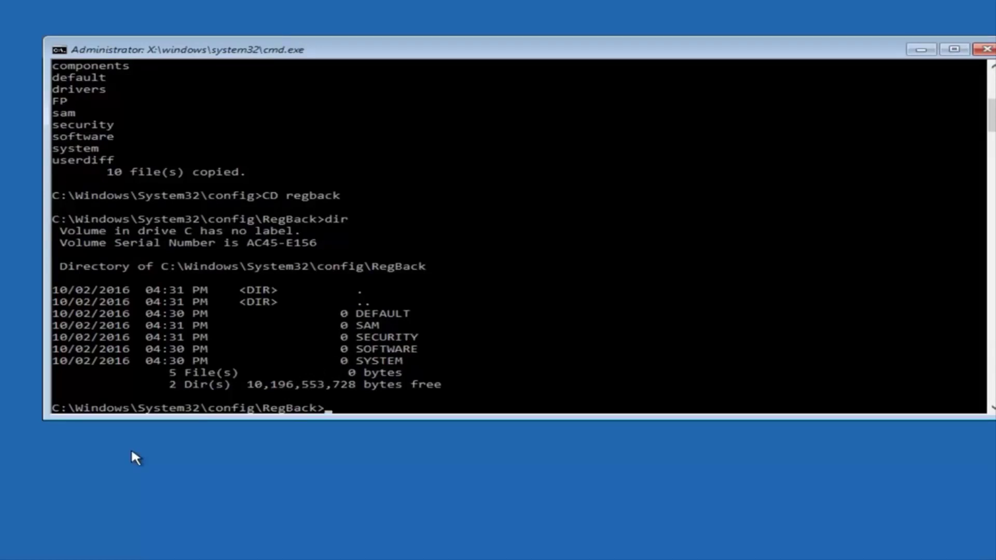
pyautogui.write('co')
# Copy the five RegBack hives up into config, answering All to overwrite.
pyautogui.press('BackSpace')
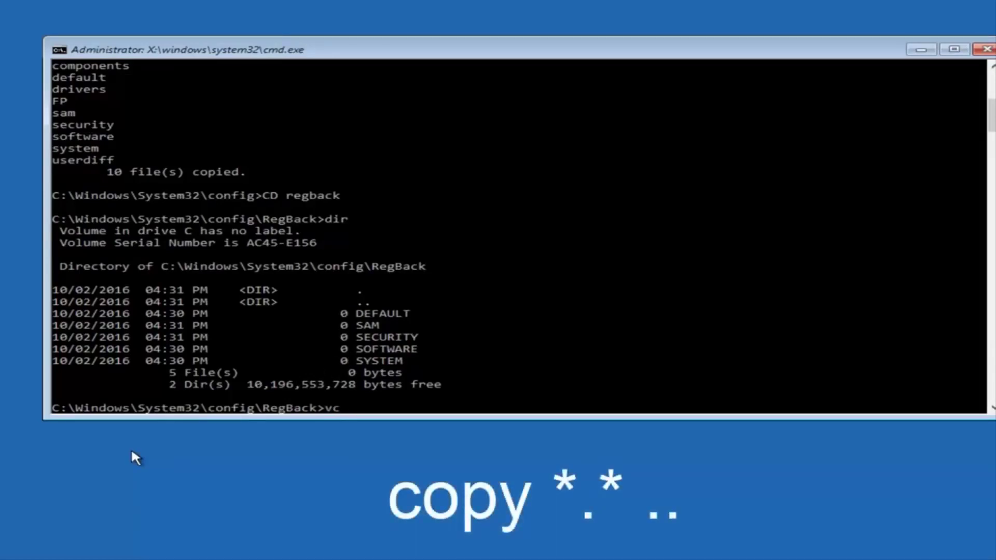
pyautogui.press('BackSpace')
pyautogui.write('copy *')
pyautogui.write('.* ..')
pyautogui.press('Return')
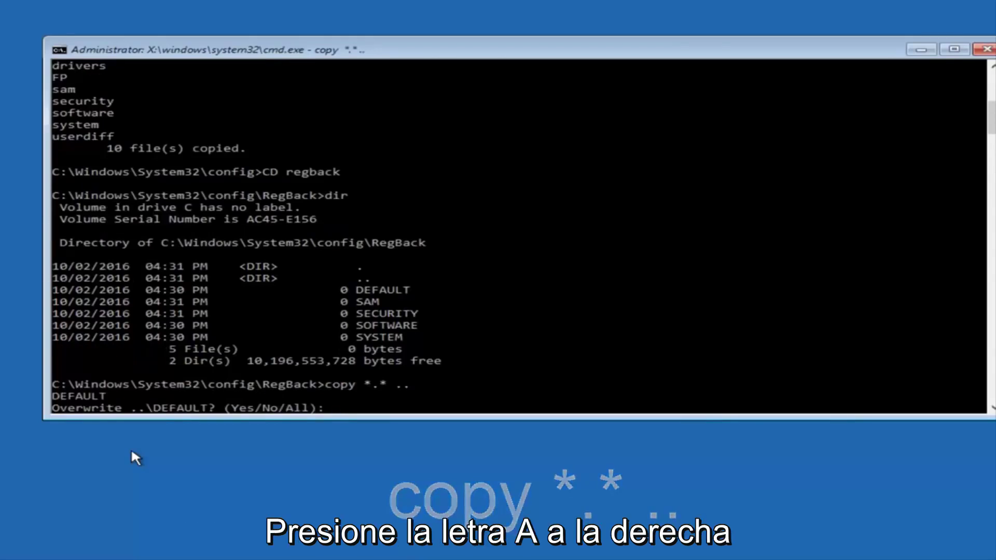
pyautogui.write('A')
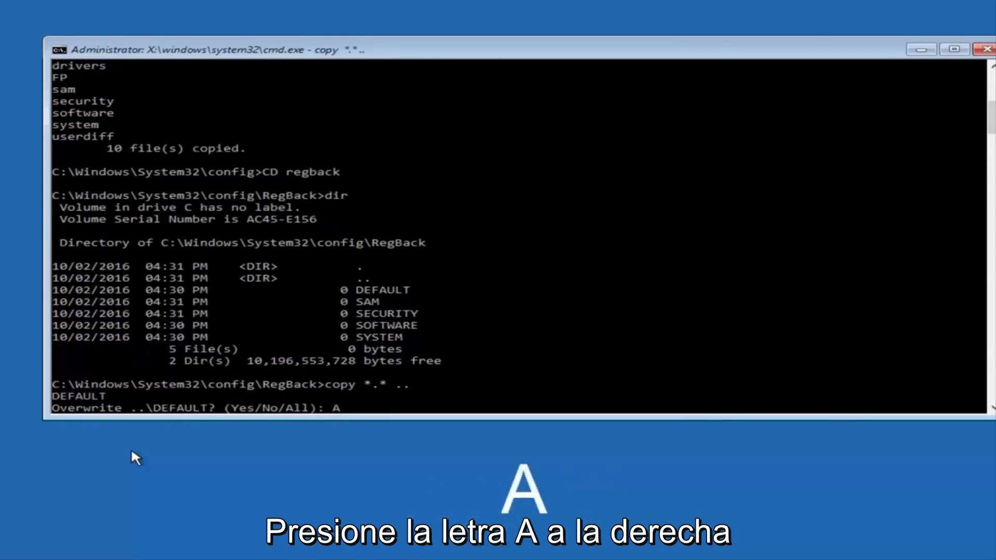
pyautogui.press('Return')
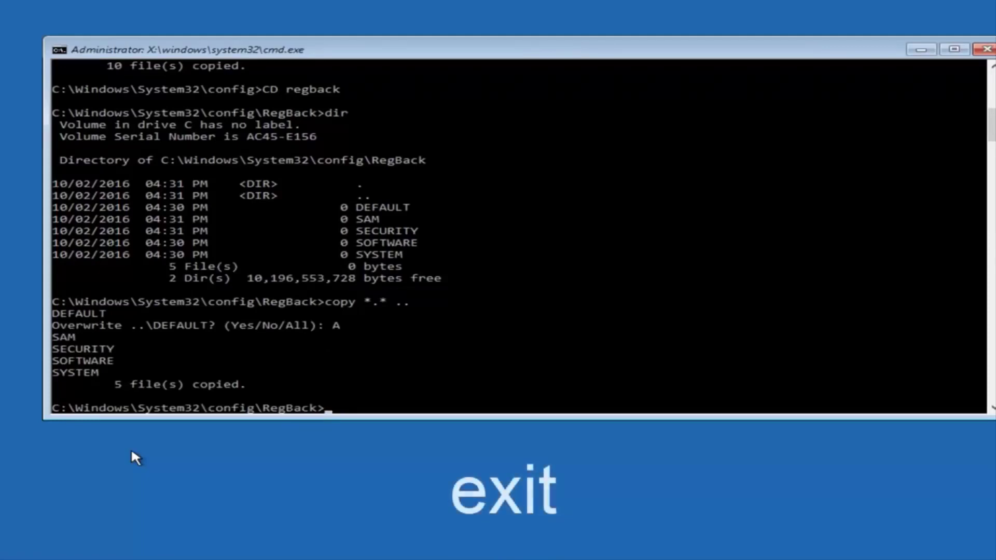
pyautogui.write('exit')
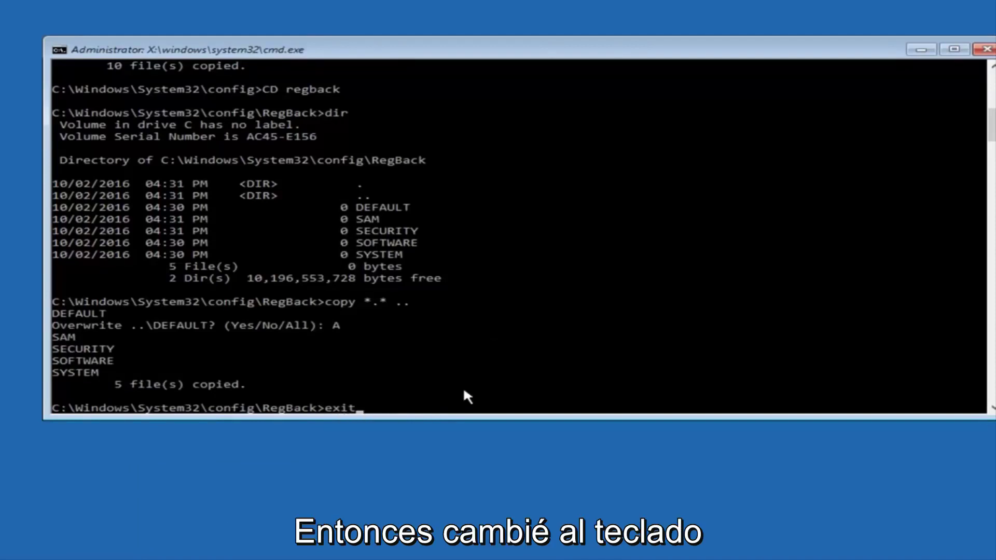
# Exit Command Prompt back to the Choose an option screen.
pyautogui.press('Return')
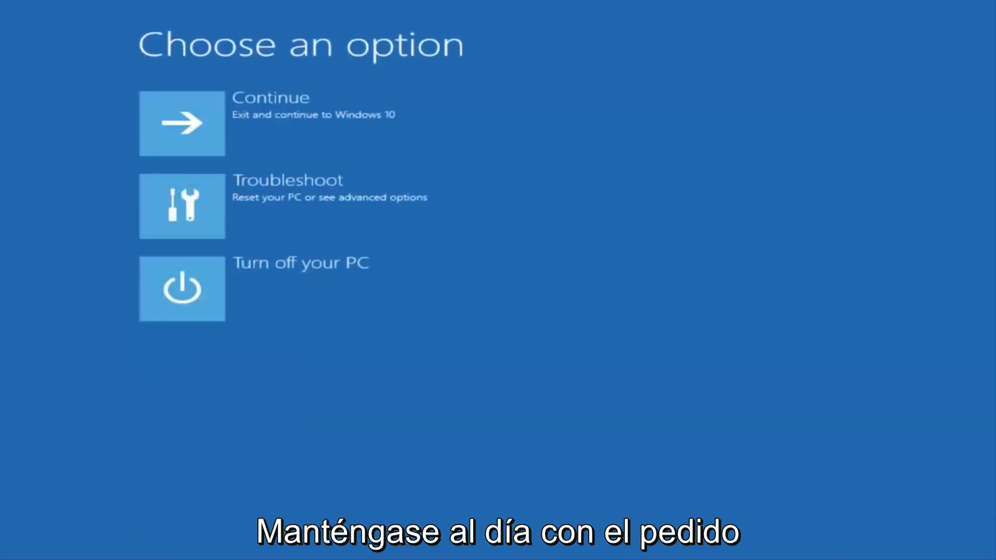